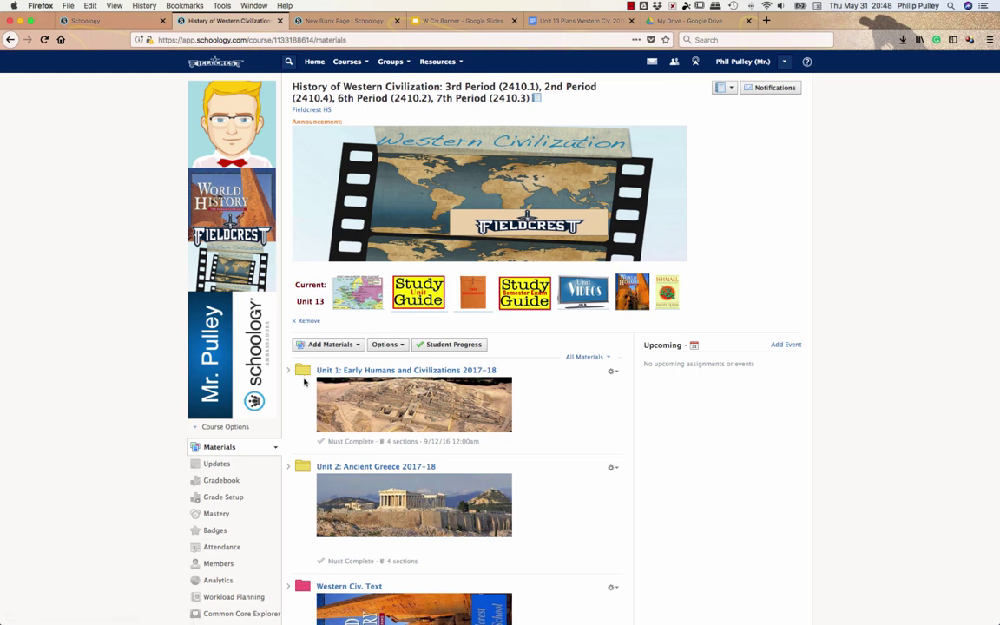
Open the Updates page of the History of Western Civilization course
scroll(306, 382, "down", 5)
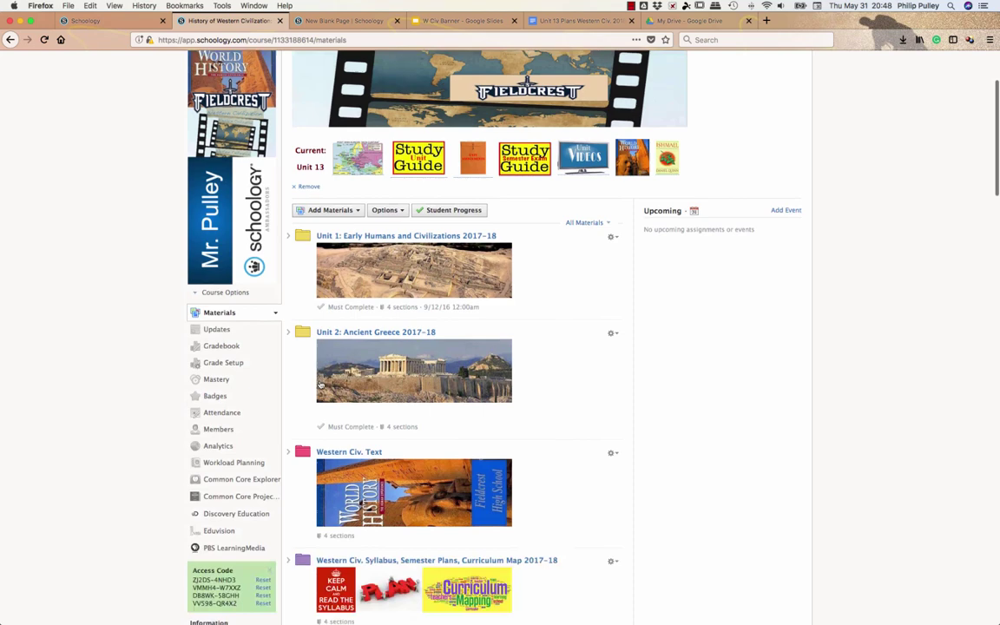
scroll(320, 385, "up", 4)
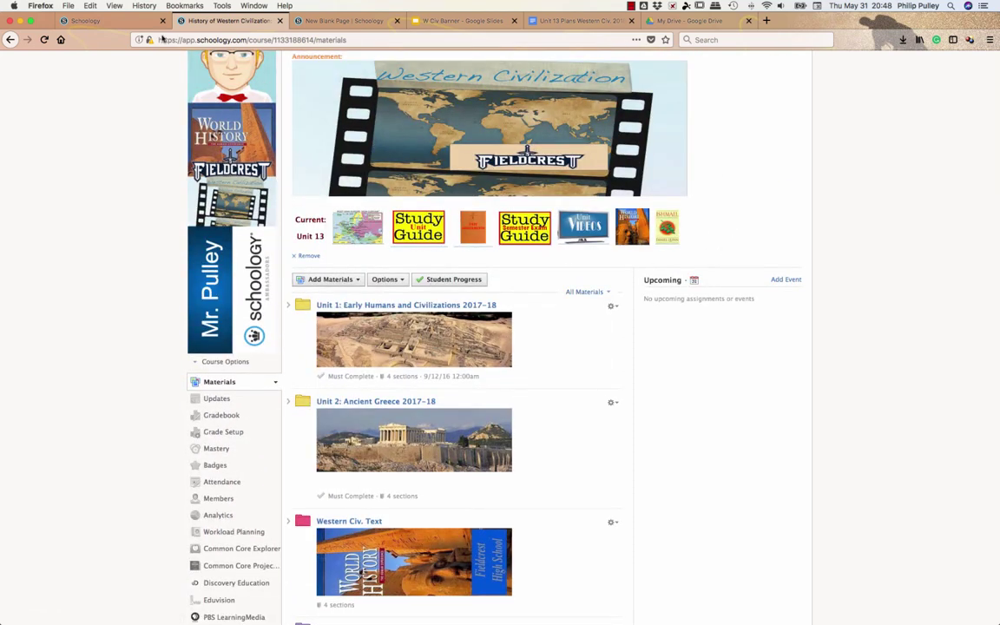
left_click(135, 23)
left_click(348, 62)
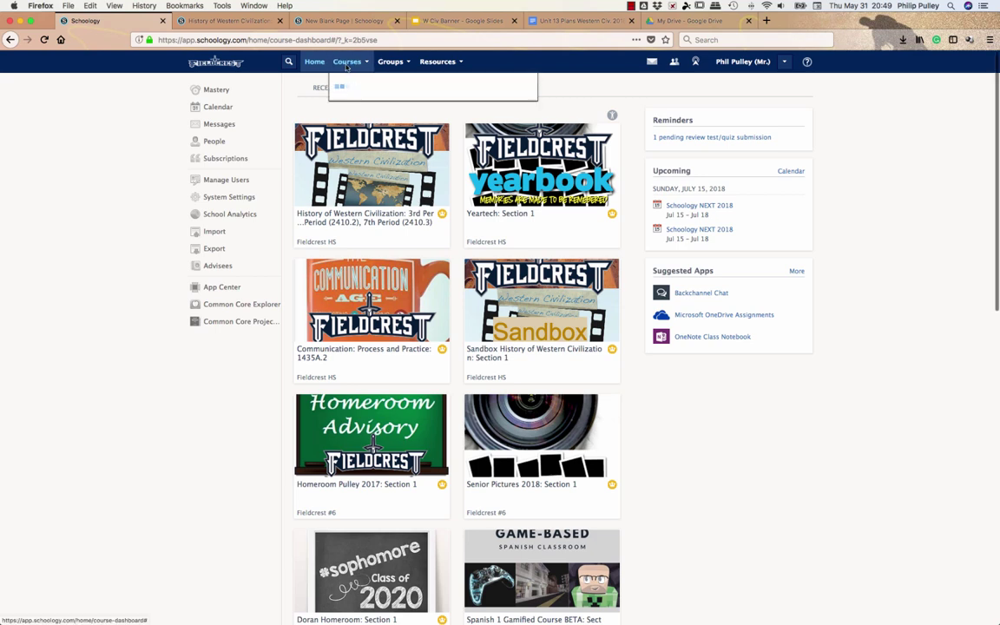
left_click(362, 83)
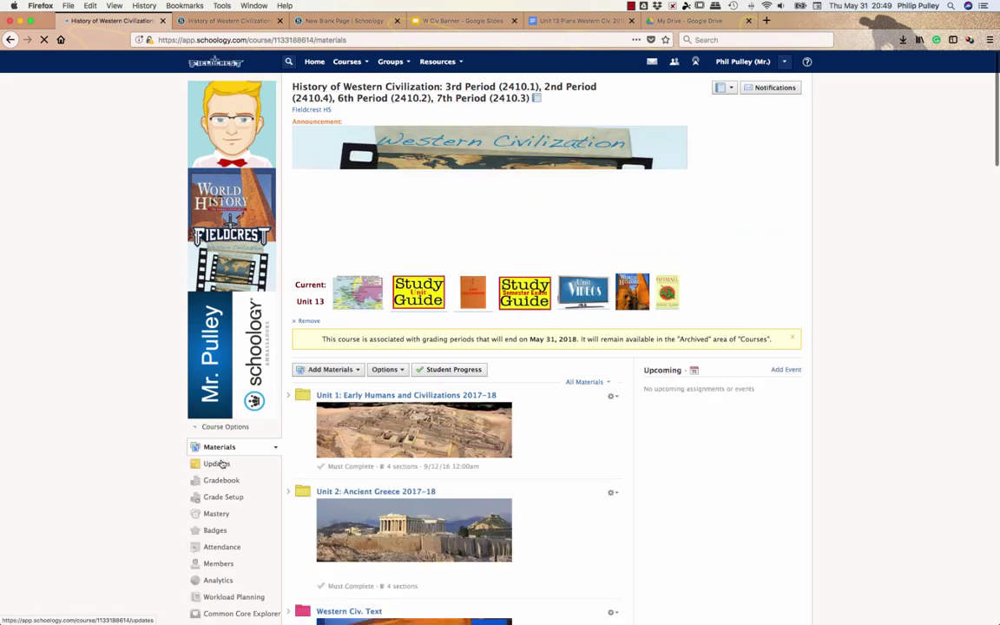
left_click(217, 465)
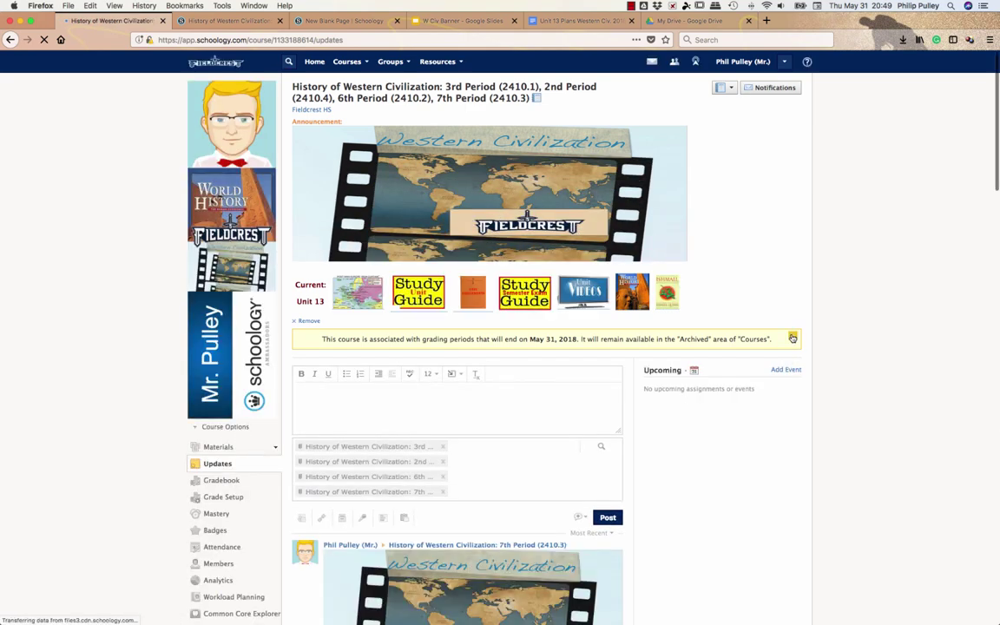
Examine the insert options offered by the update editor
left_click(462, 369)
left_click(459, 350)
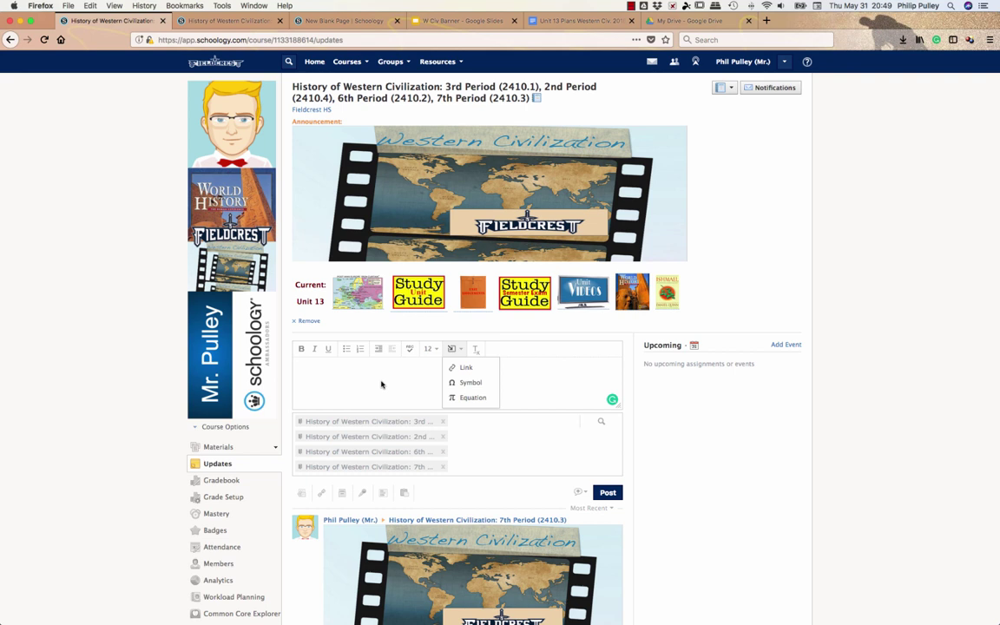
left_click(899, 415)
Edit the New Blank Page and copy all its content, including the Western Civilization banner and the "Current: Unit 1" image table
left_click(337, 22)
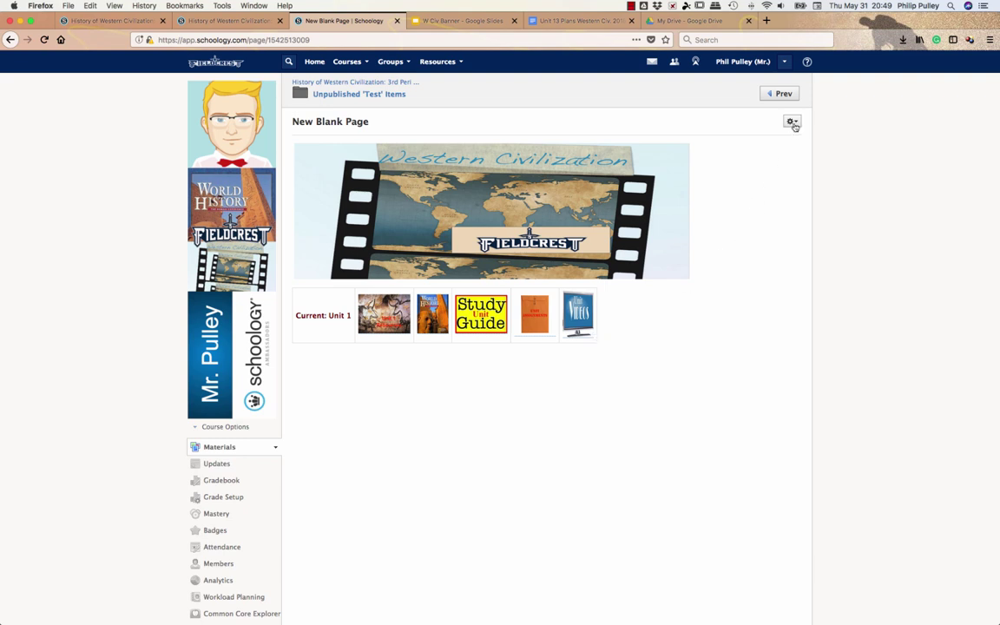
scroll(790, 128, "up", 1)
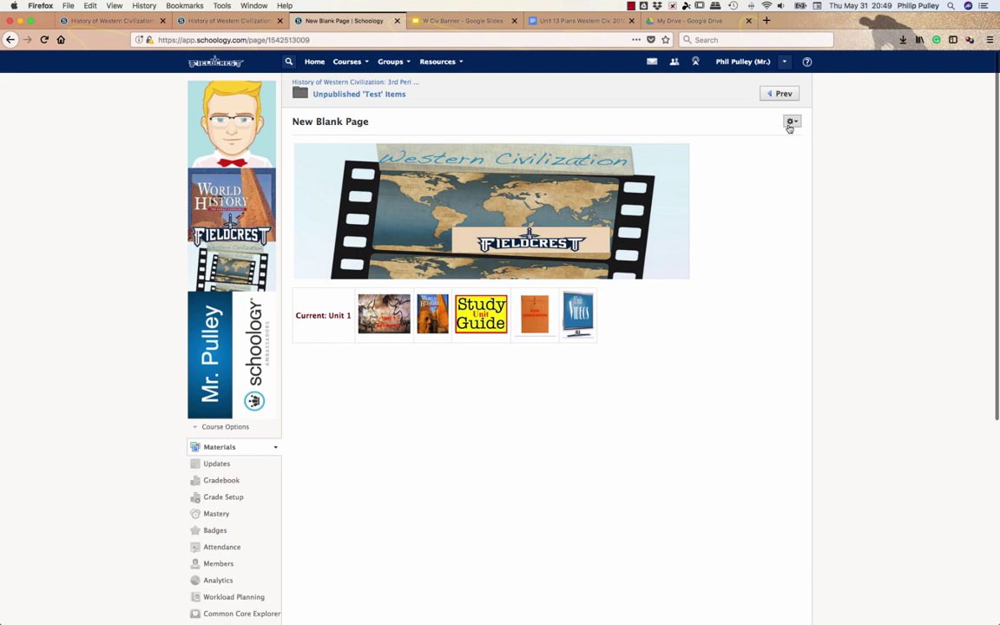
left_click(790, 126)
left_click(769, 136)
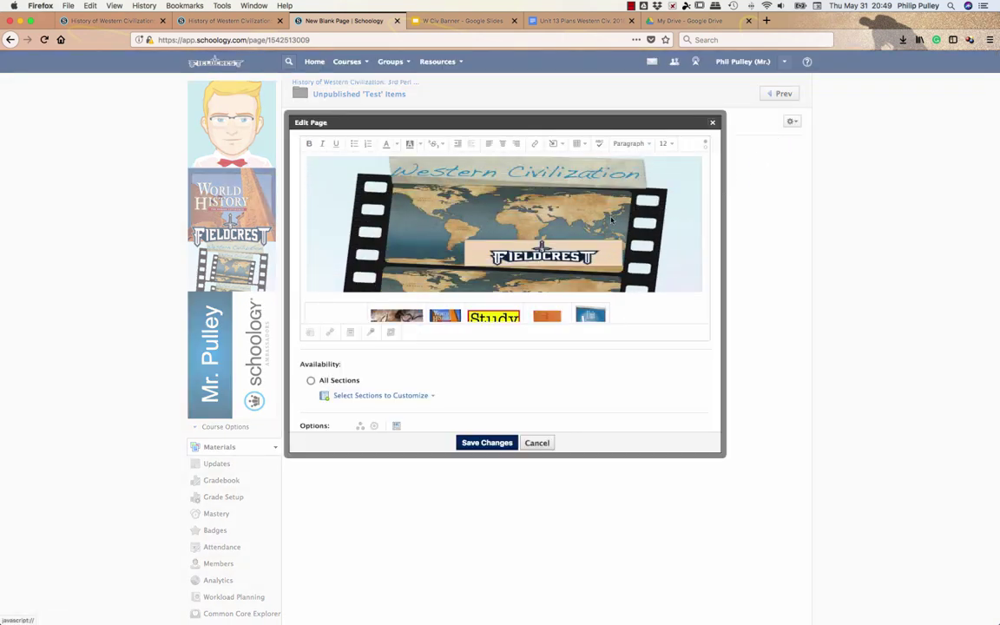
left_click(611, 220)
key("super+a")
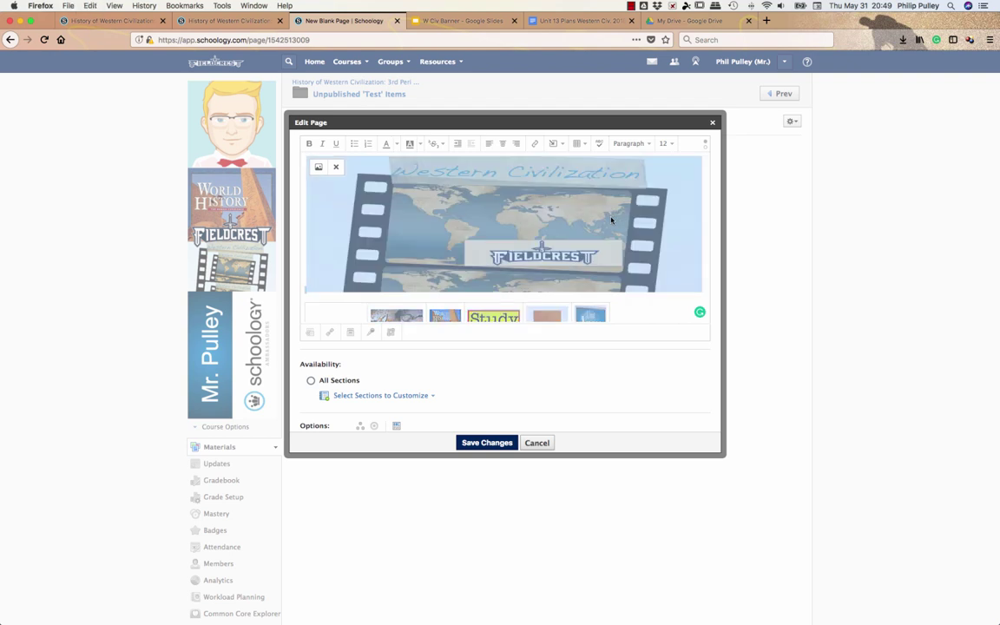
scroll(612, 219, "down", 2)
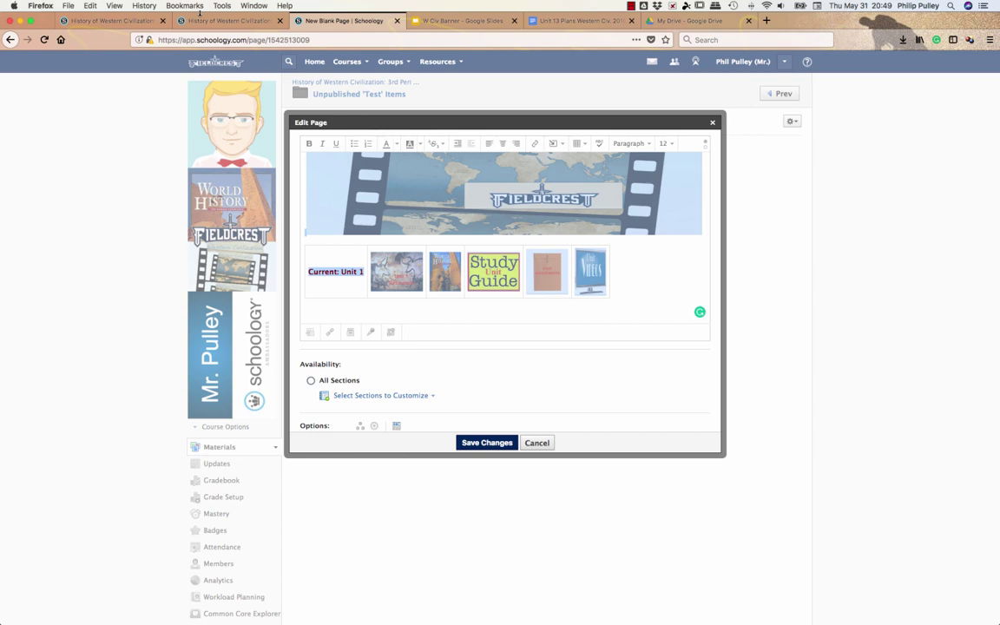
Paste the copied banner and "Current: Unit 1" image table into the course's new update
left_click(156, 20)
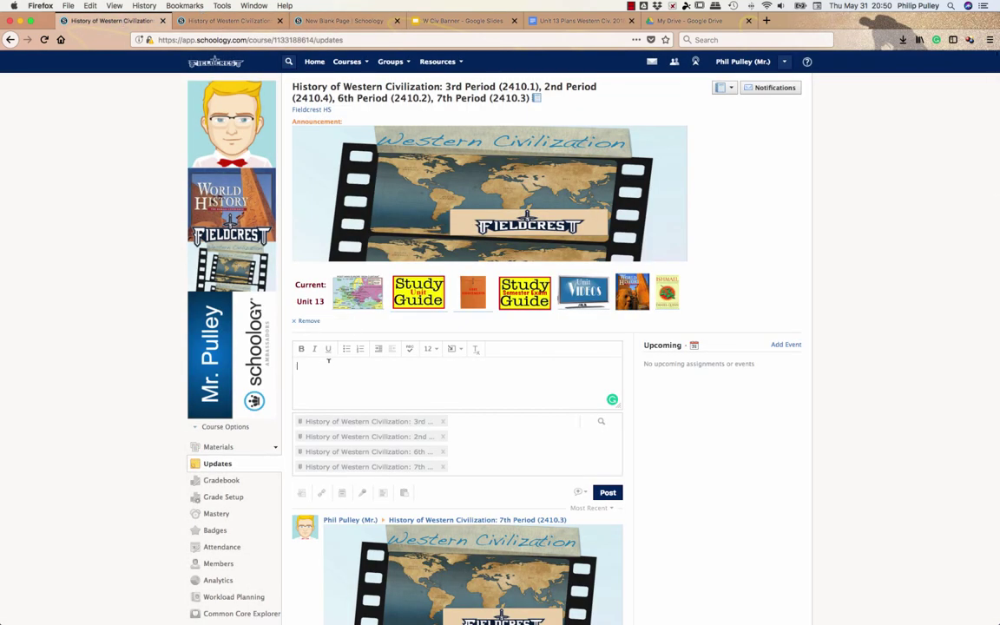
key("super+v")
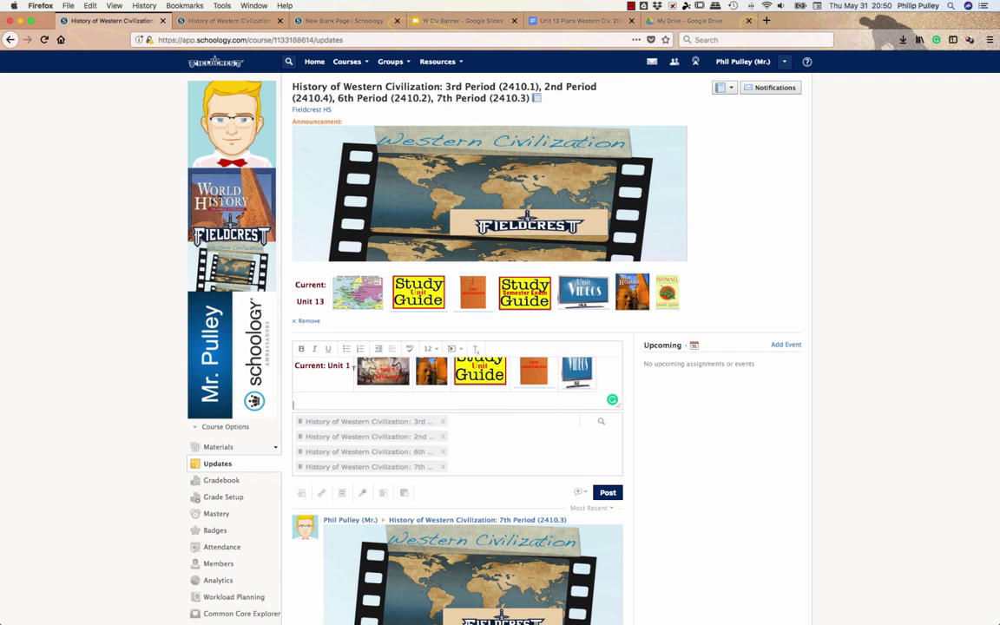
key("Return")
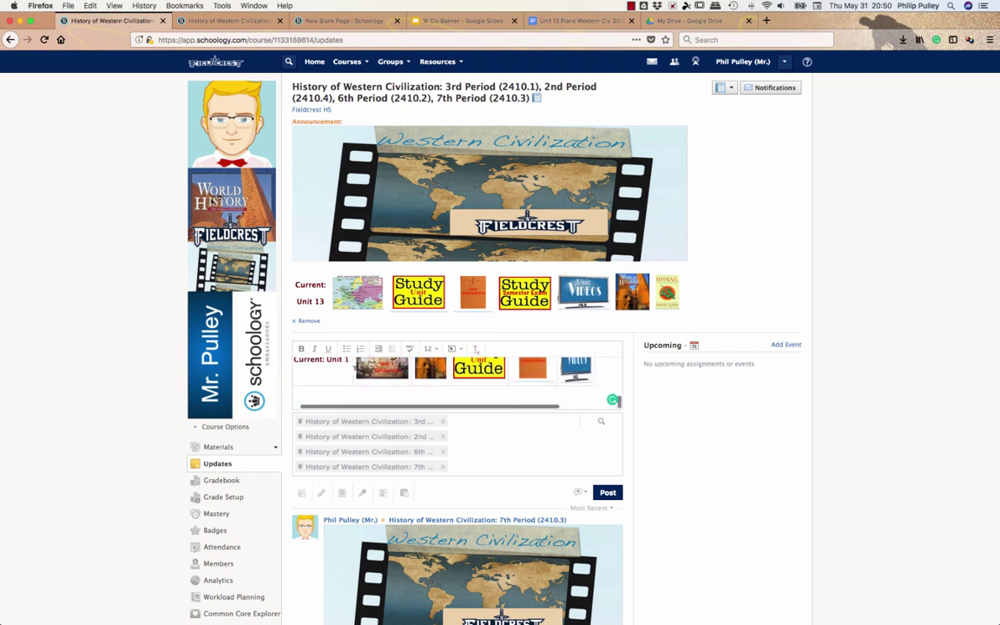
key("BackSpace")
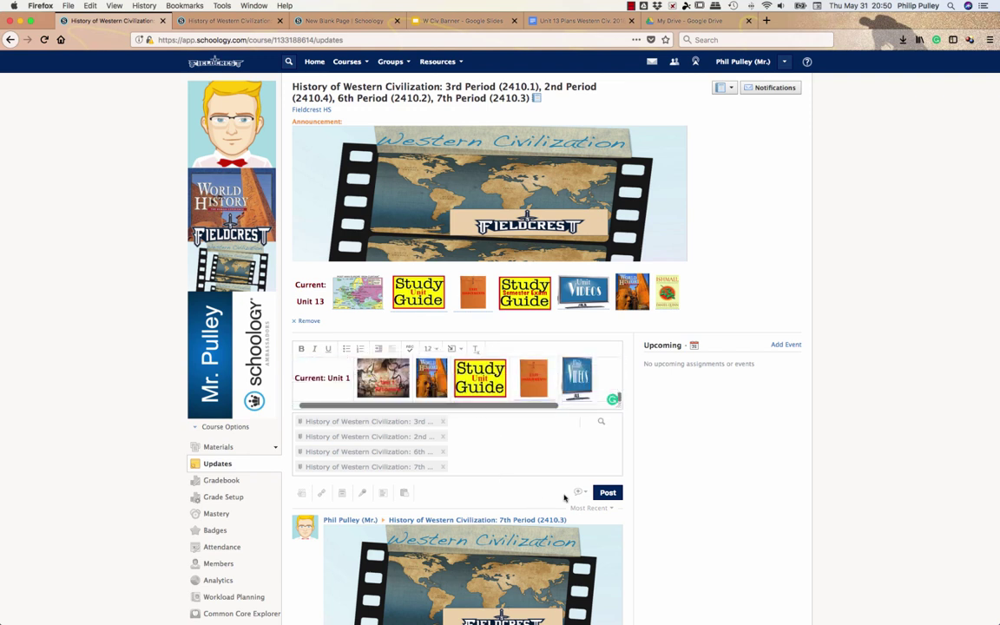
Mark the new course update as an announcement
scroll(564, 459, "down", 5)
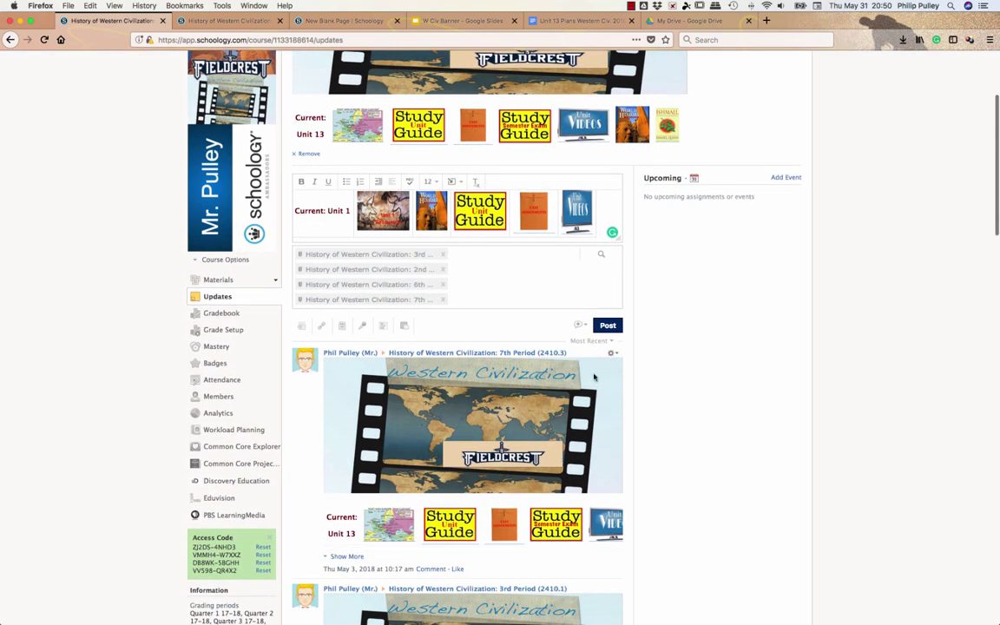
left_click(580, 326)
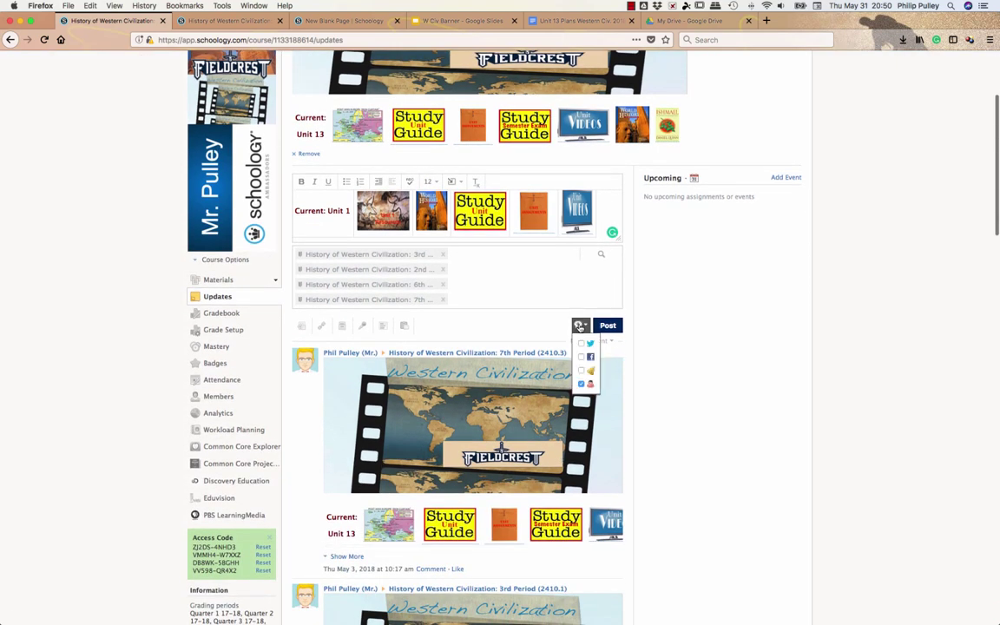
left_click(581, 372)
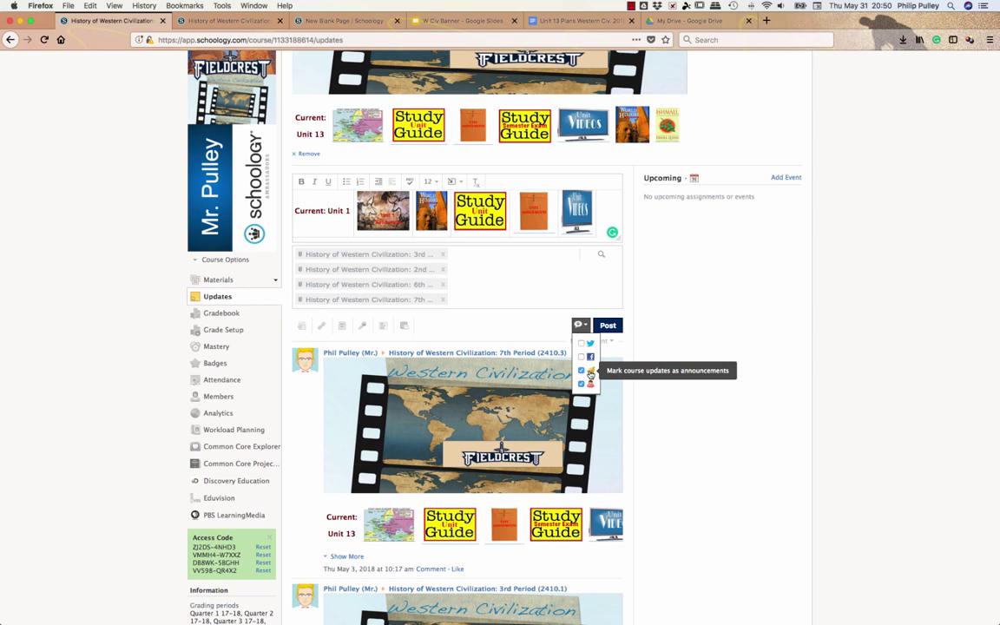
left_click(684, 329)
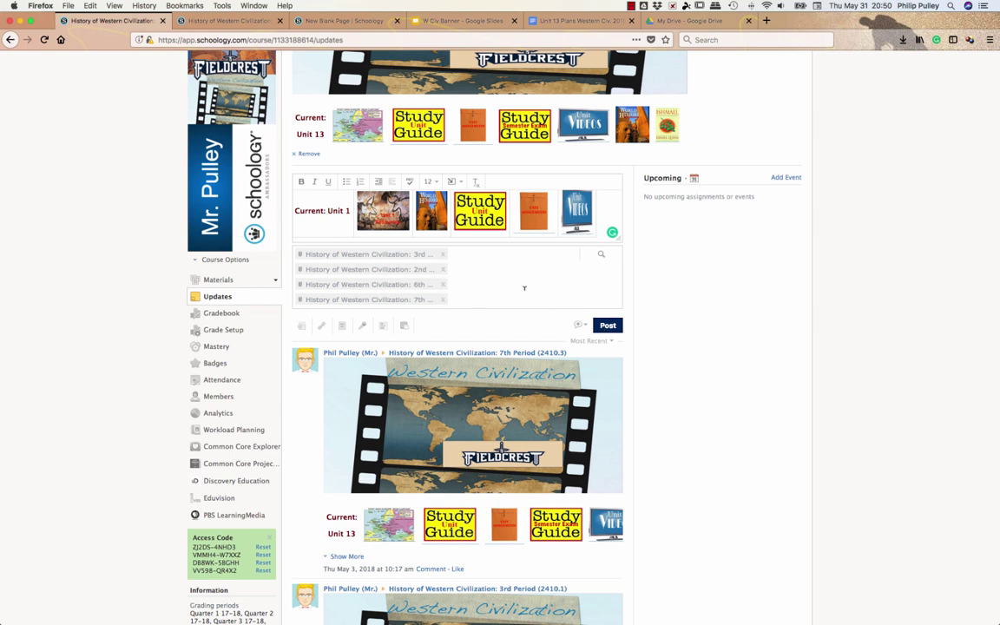
Review the earlier banner updates and post the new Unit 1 update to all four Western Civilization sections
scroll(519, 286, "down", 3)
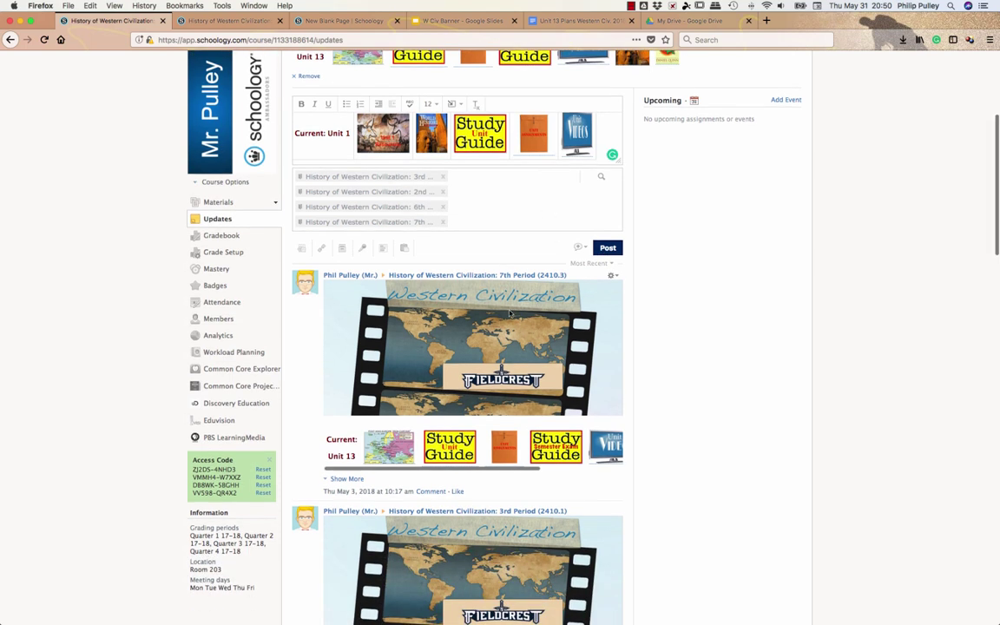
scroll(501, 356, "down", 10)
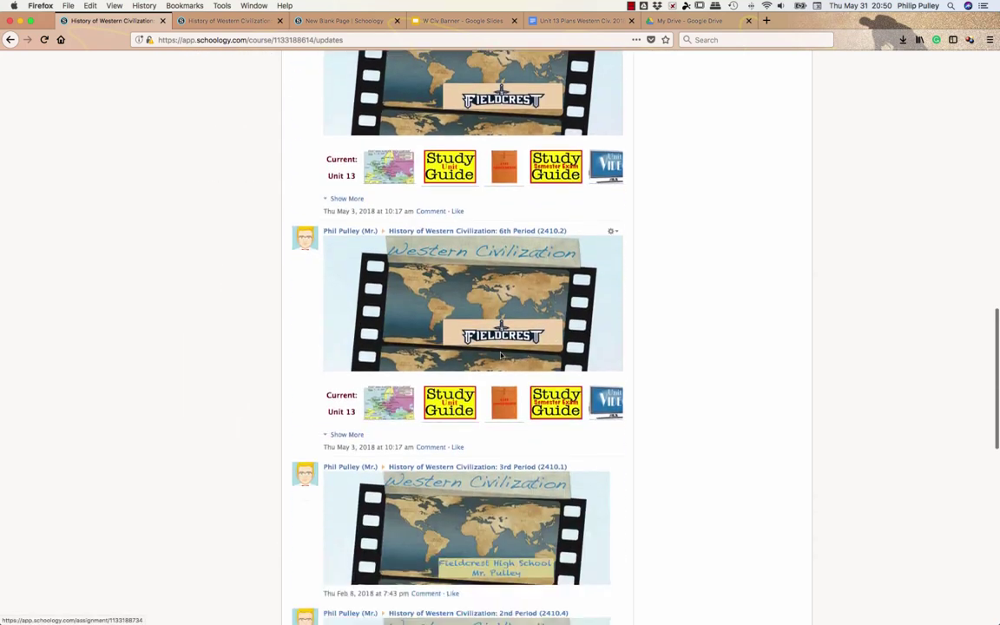
scroll(501, 356, "up", 8)
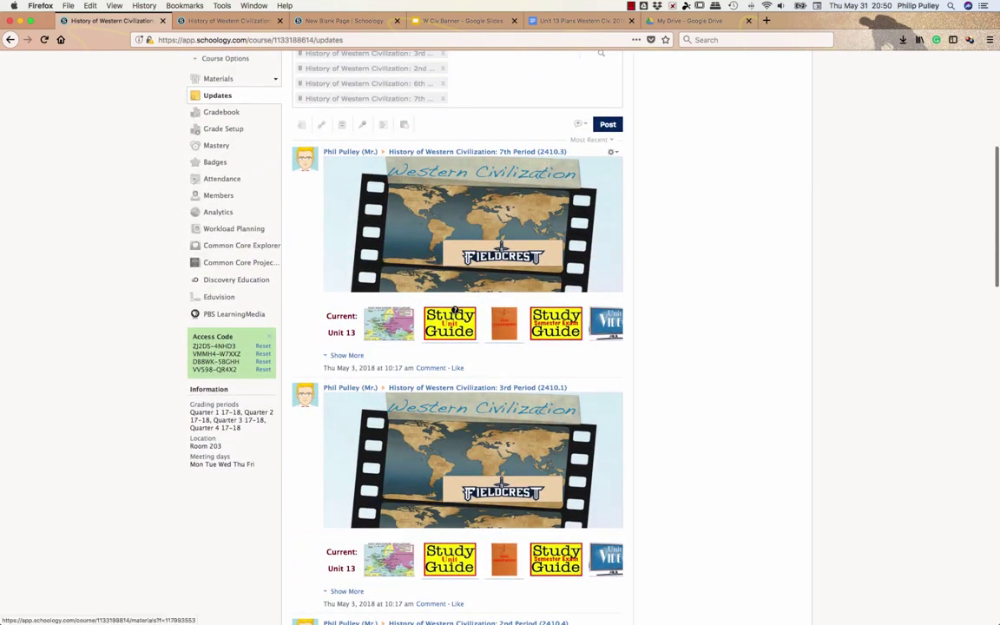
scroll(609, 339, "up", 5)
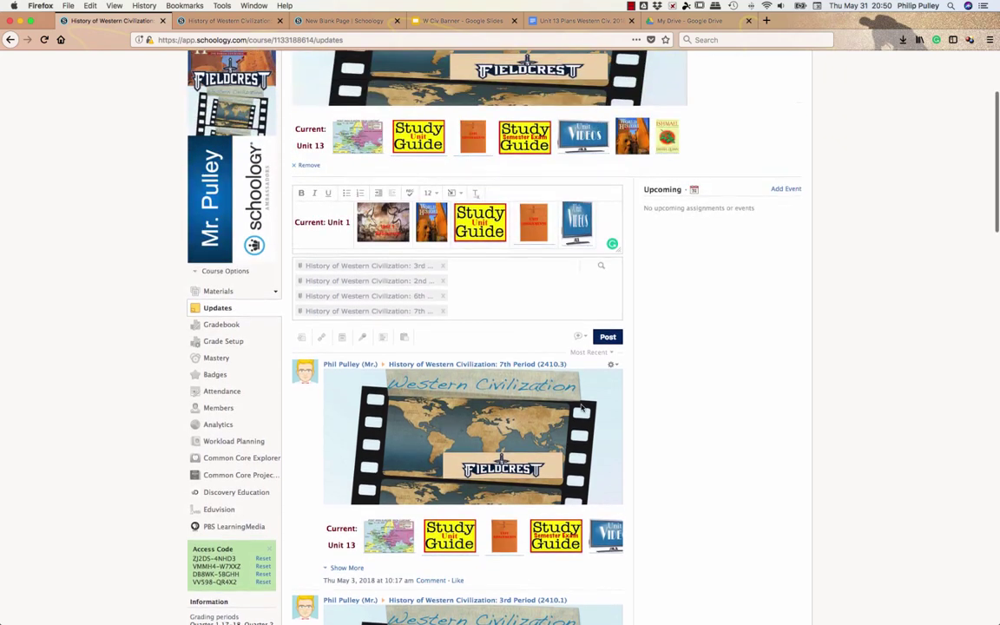
left_click(607, 337)
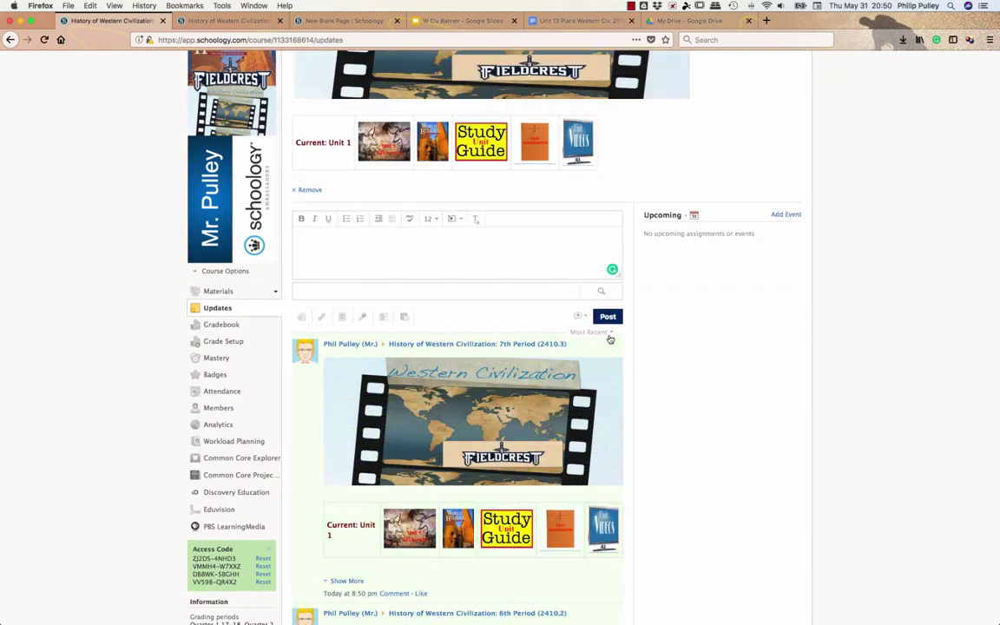
Check the new announcement on the course's Materials page and dismiss the grading-period notice
scroll(611, 340, "up", 3)
scroll(610, 340, "up", 1)
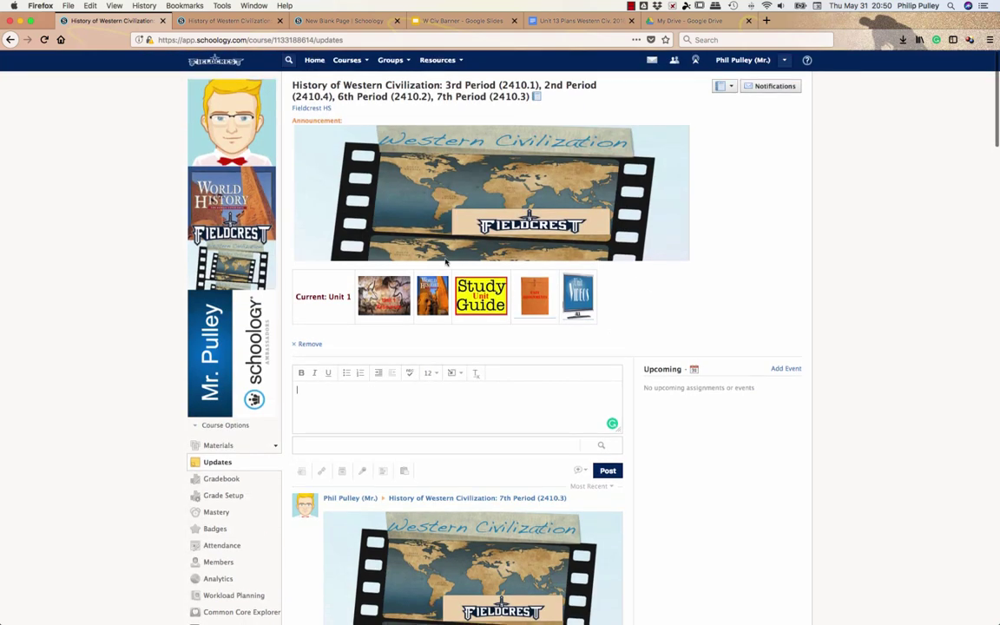
left_click(218, 445)
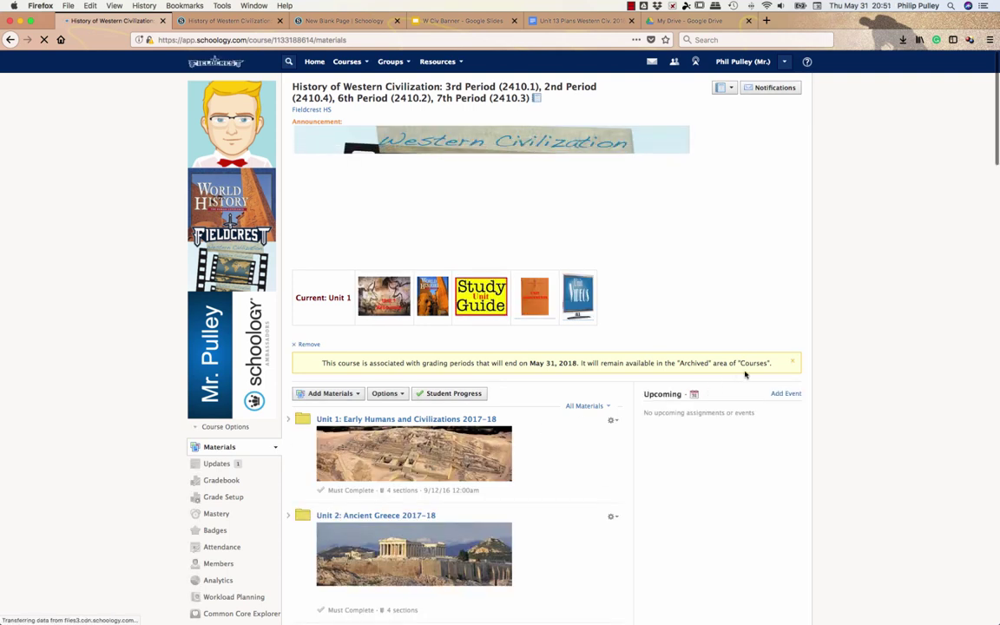
left_click(793, 361)
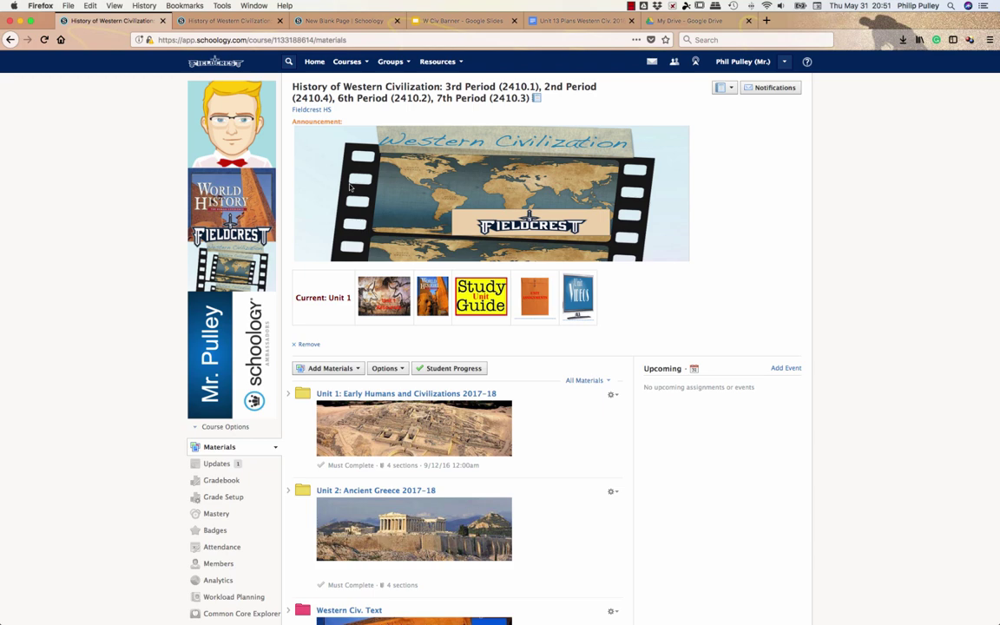
Remove the border from the "Current: Unit 1" image table in the New Blank Page editor
left_click(332, 22)
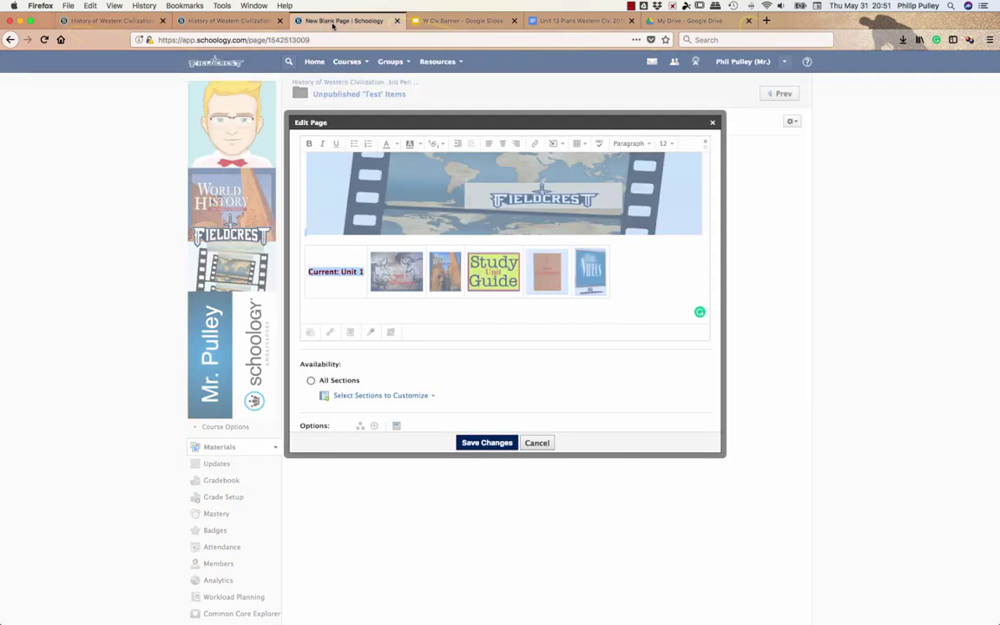
left_click(632, 288)
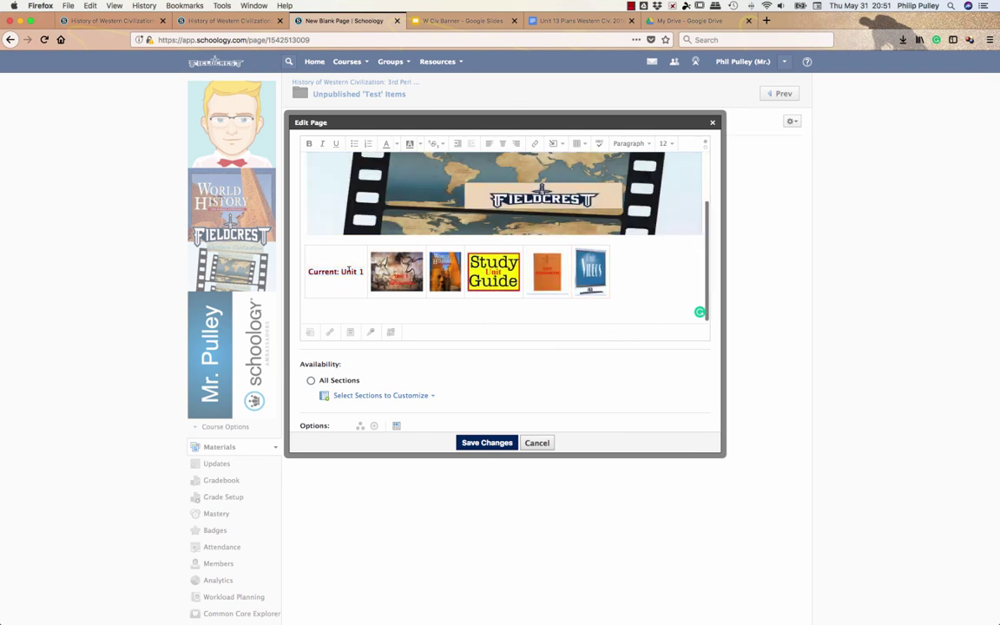
left_click(547, 222)
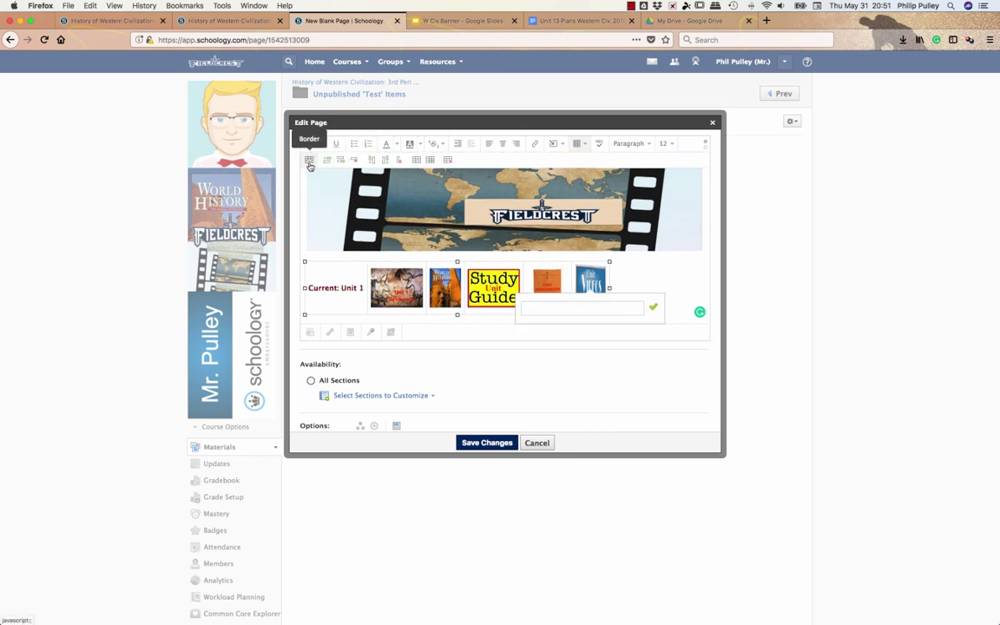
left_click(309, 159)
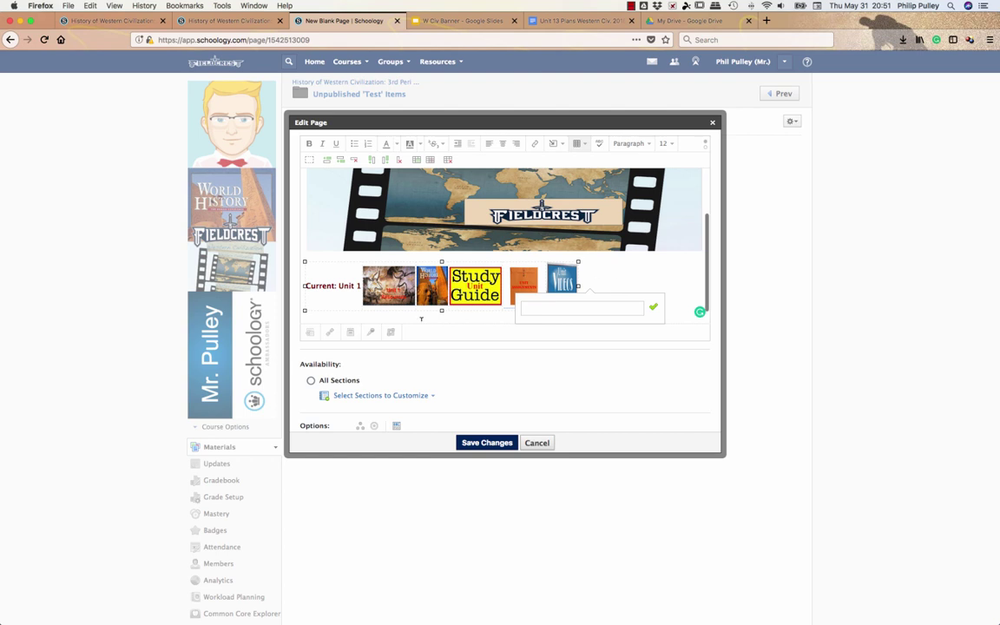
scroll(417, 234, "up", 3)
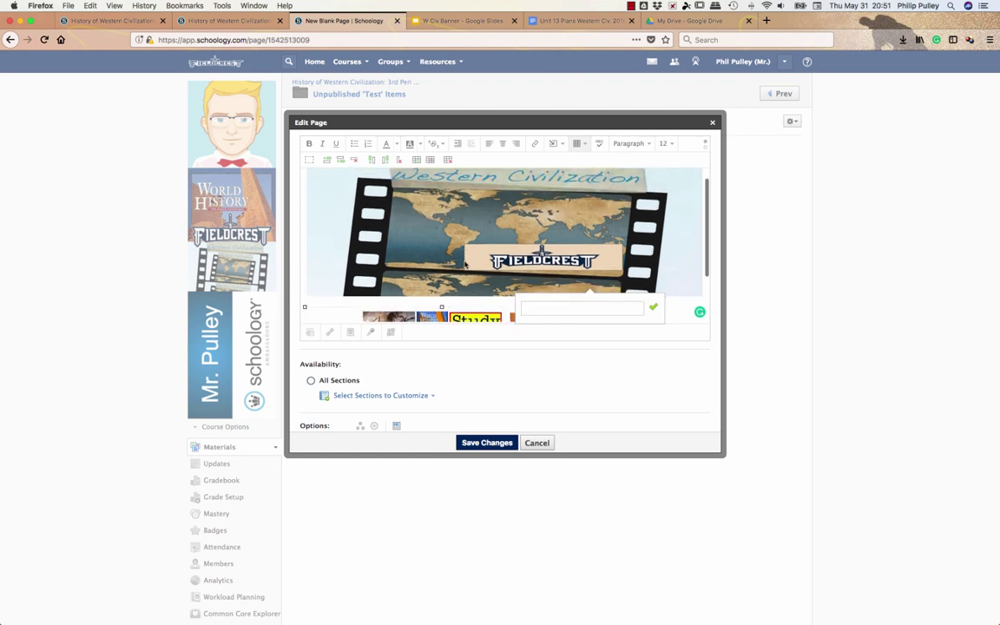
scroll(466, 265, "down", 2)
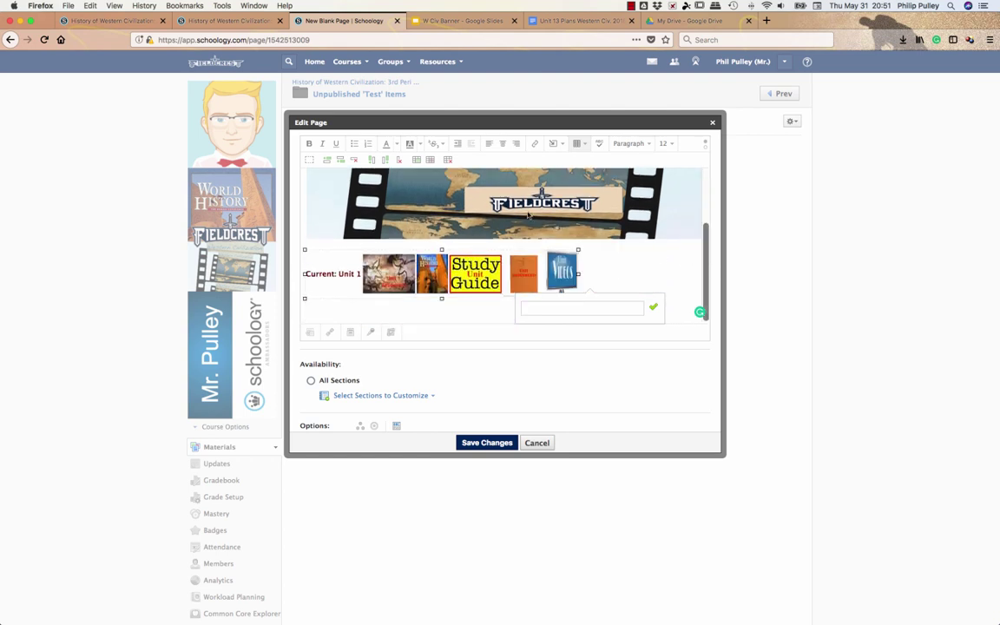
scroll(631, 273, "up", 2)
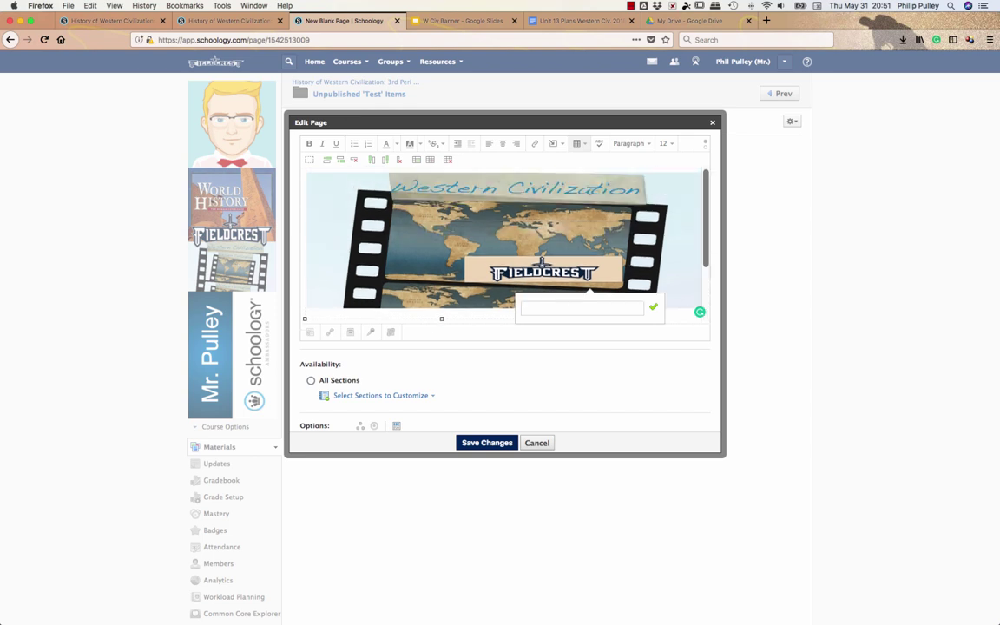
scroll(460, 252, "down", 2)
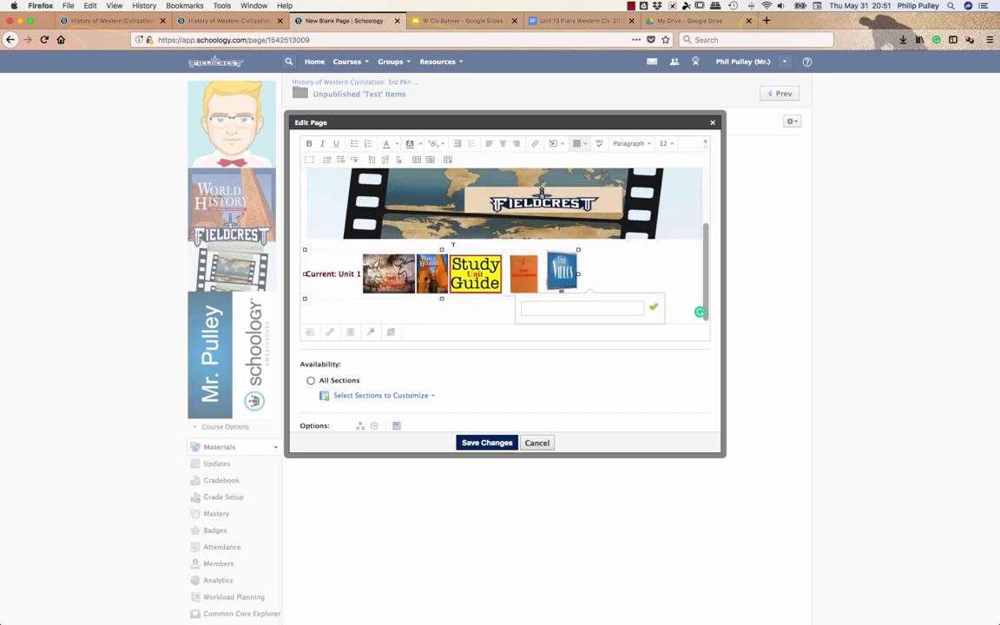
Return to the course's Materials page to view the posted Unit 1 announcement
left_click(110, 21)
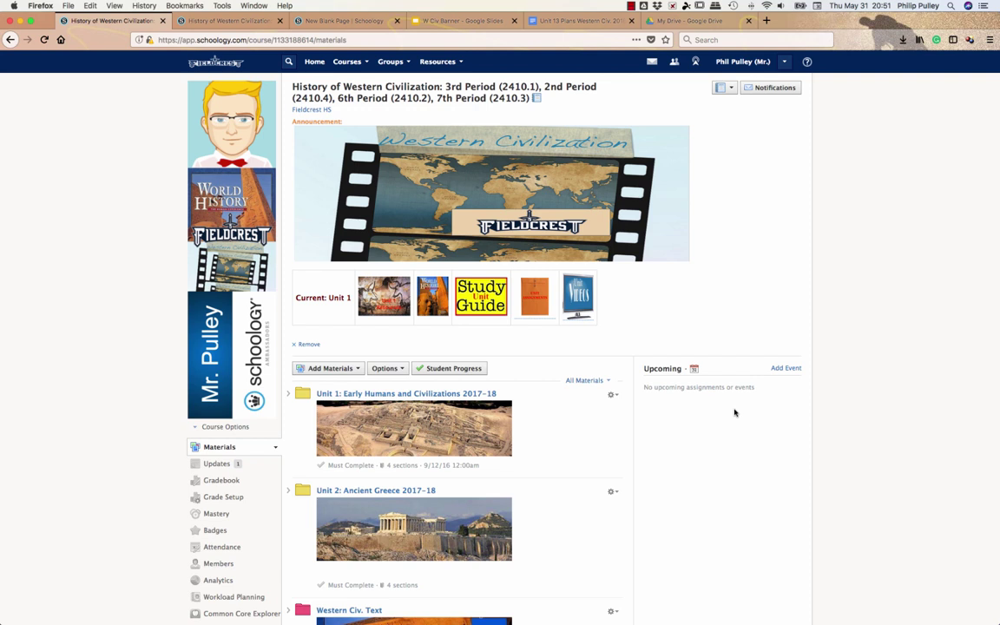
left_click(631, 6)
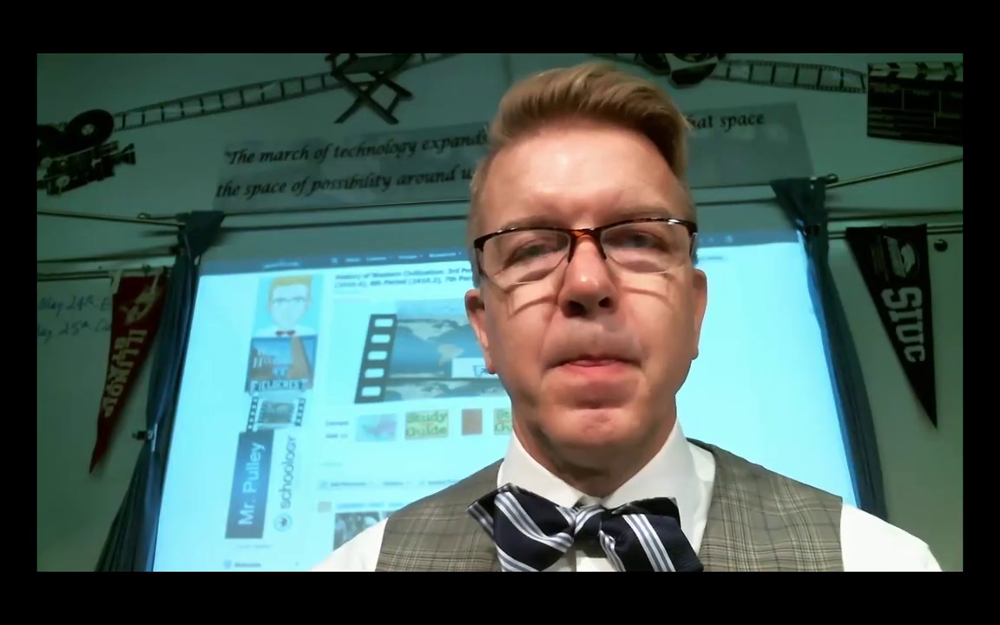